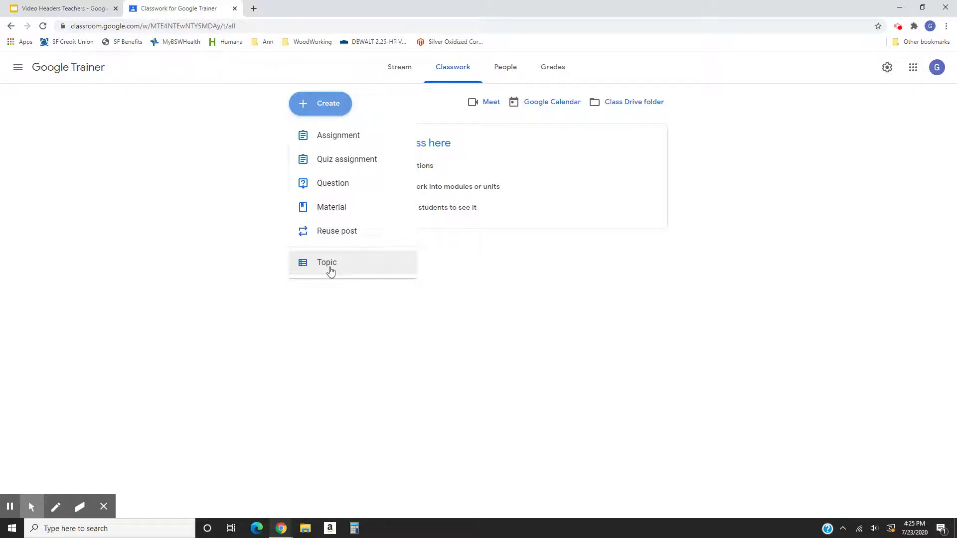
Add a classwork topic named "Unit 1: Wacky Weather"
{"action": "left_click", "coordinate": [331, 271]}
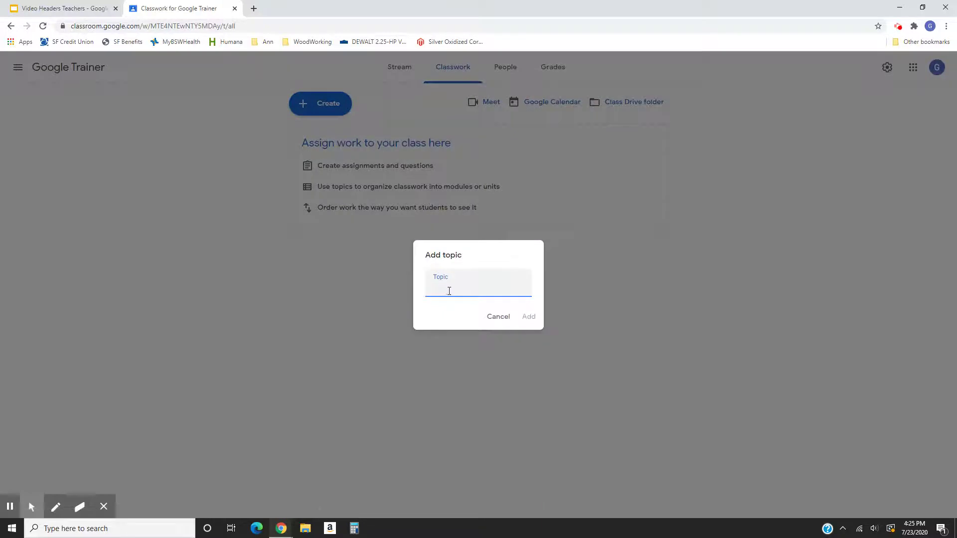
{"action": "type", "text": "Unit 1: Wacky Weather"}
{"action": "left_click", "coordinate": [528, 318]}
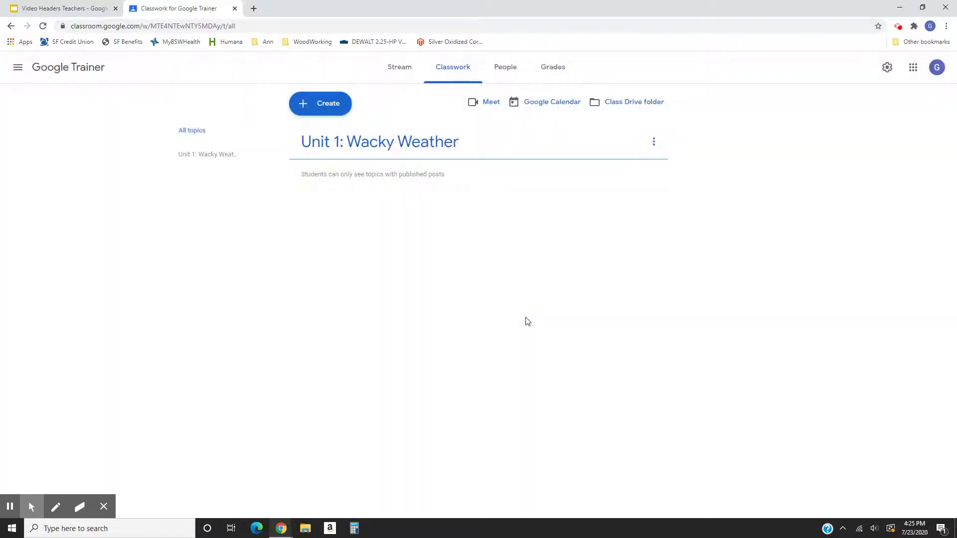
Add a second topic named "Unit 2: Space" and reorder the topics so Unit 1 comes before Unit 2
{"action": "left_click", "coordinate": [325, 104]}
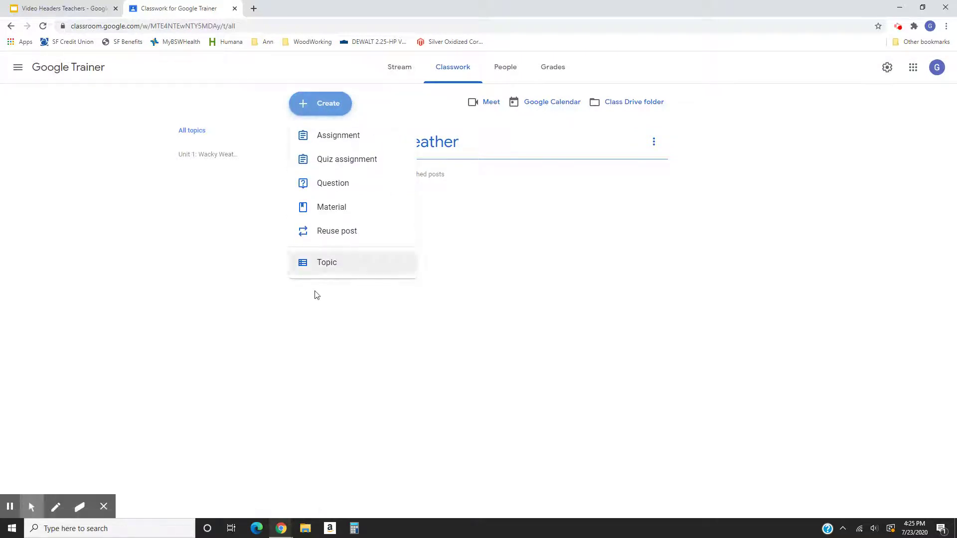
{"action": "left_click", "coordinate": [327, 267]}
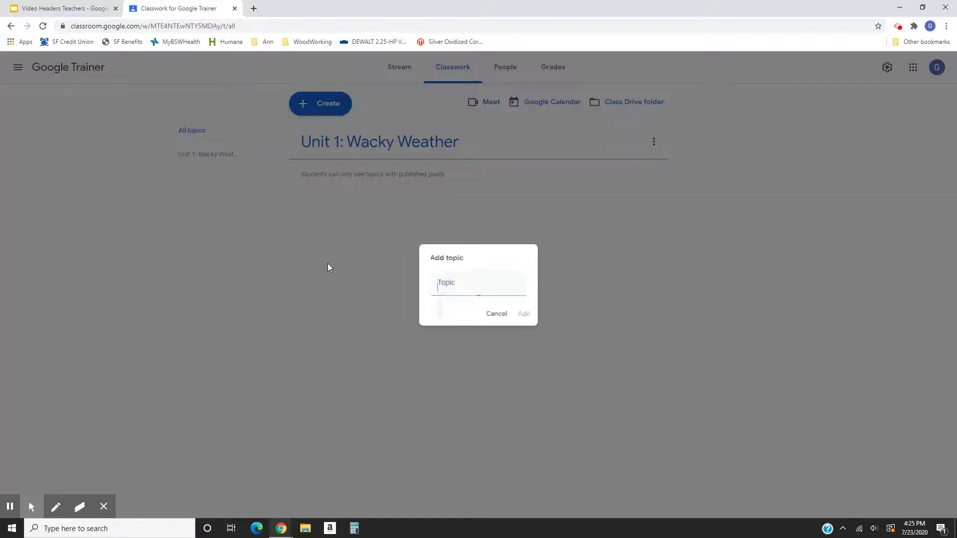
{"action": "type", "text": "Unit 2"}
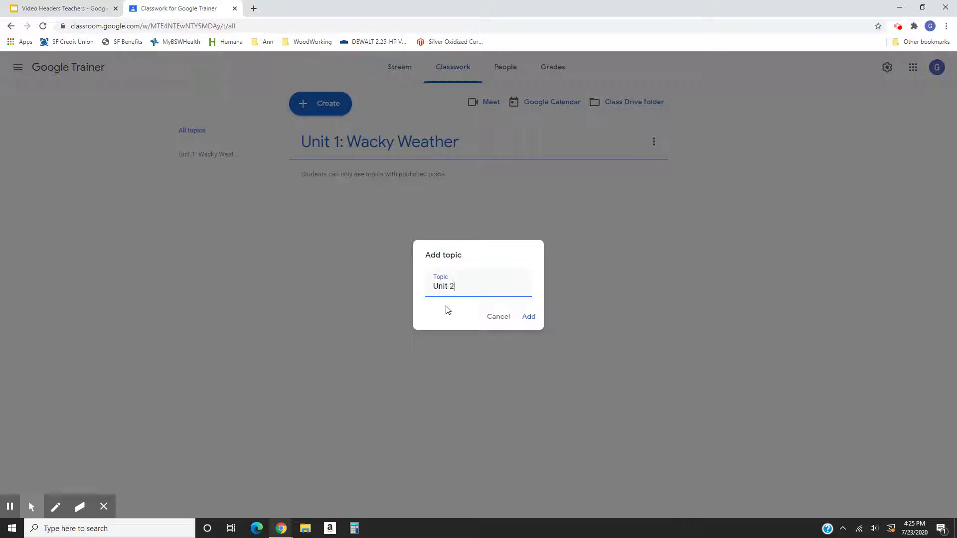
{"action": "type", "text": ": Space"}
{"action": "left_click", "coordinate": [525, 319]}
{"action": "left_click_drag", "start_coordinate": [362, 230], "coordinate": [364, 139]}
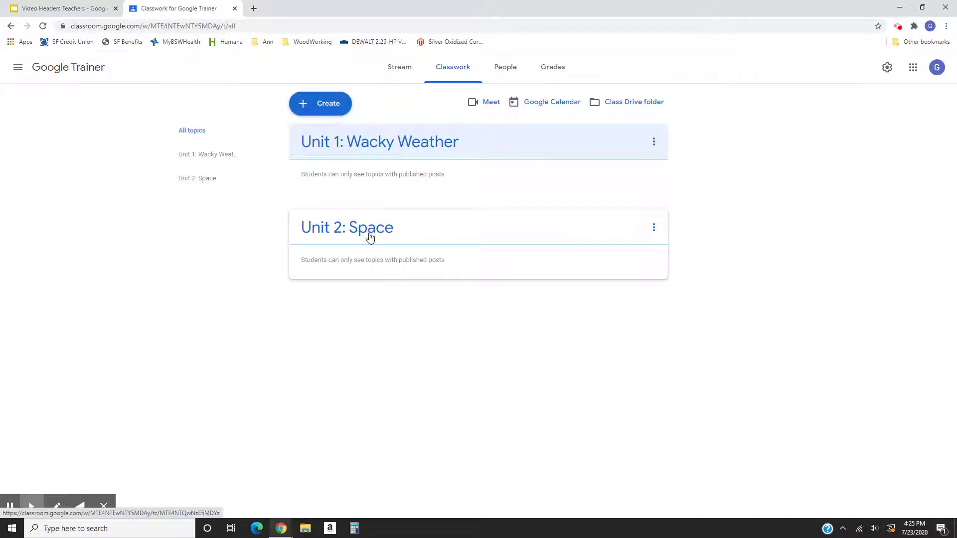
Create a new assignment titled "Tornados"
{"action": "left_click", "coordinate": [309, 108]}
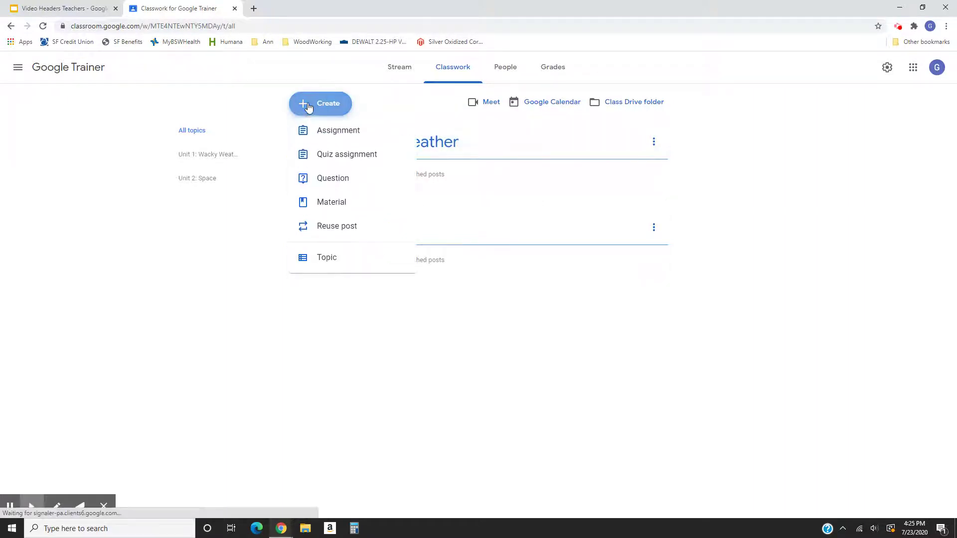
{"action": "left_click", "coordinate": [328, 139]}
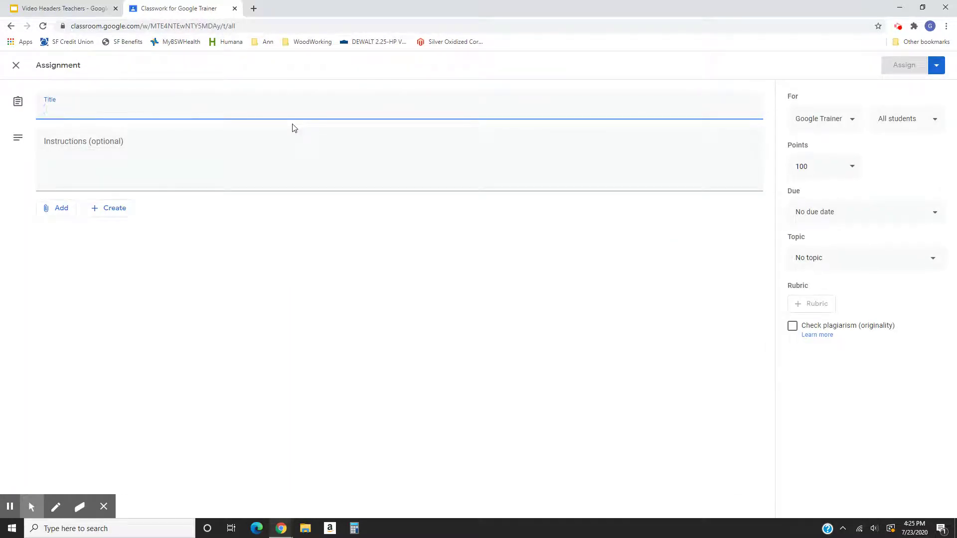
{"action": "type", "text": "Tornados"}
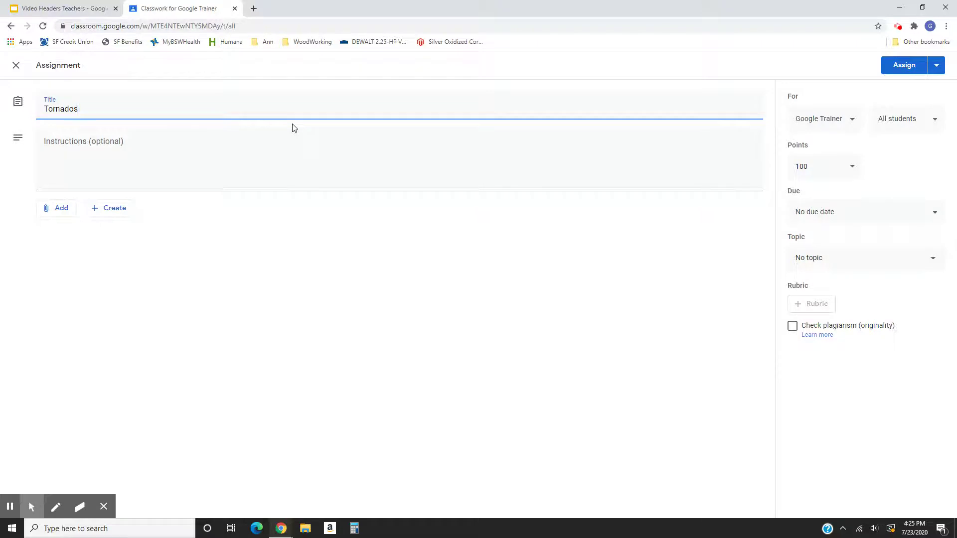
Write three numbered assignment instructions: "Read the website.", "Watch the video." and "Complete the attached sheet."
{"action": "left_click", "coordinate": [133, 141]}
{"action": "type", "text": "1.  REad"}
{"action": "key", "text": "BackSpace"}
{"action": "key", "text": "BackSpace"}
{"action": "type", "text": "d the website."}
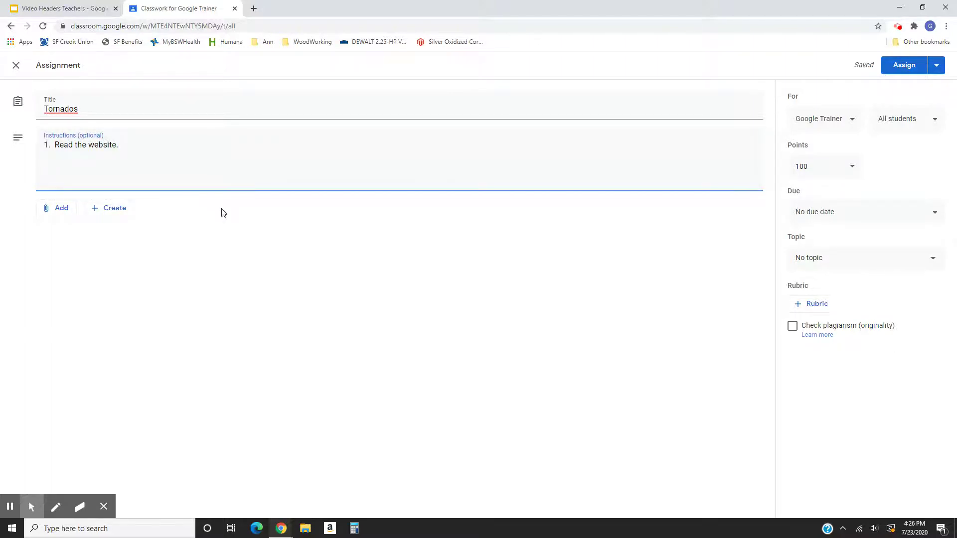
{"action": "type", "text": "2. Watch the video. 3. Complete th"}
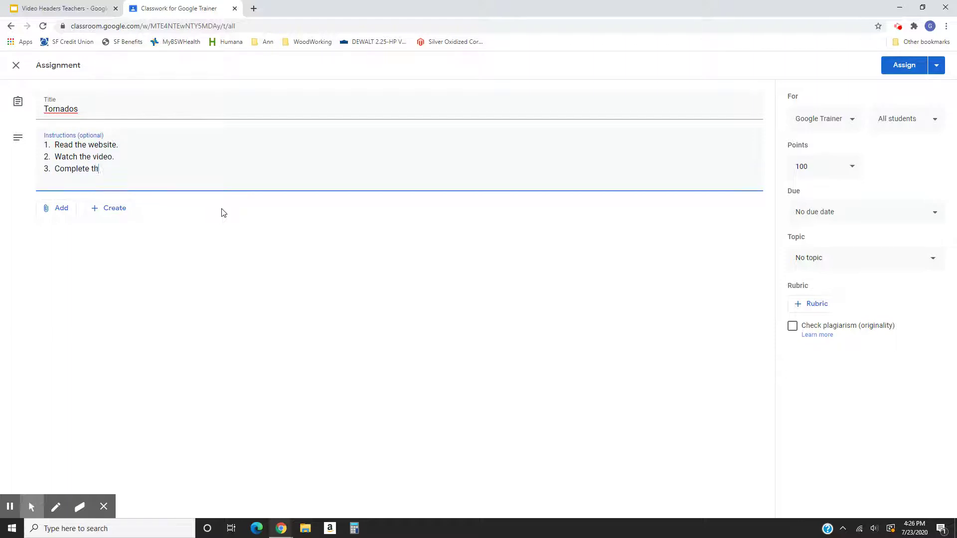
{"action": "type", "text": "e attached sheet."}
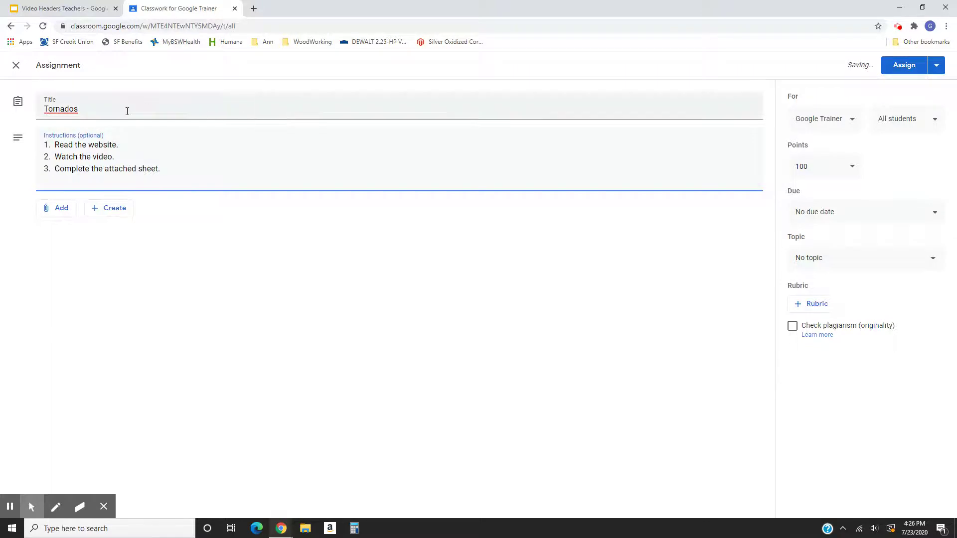
{"action": "left_click", "coordinate": [53, 216]}
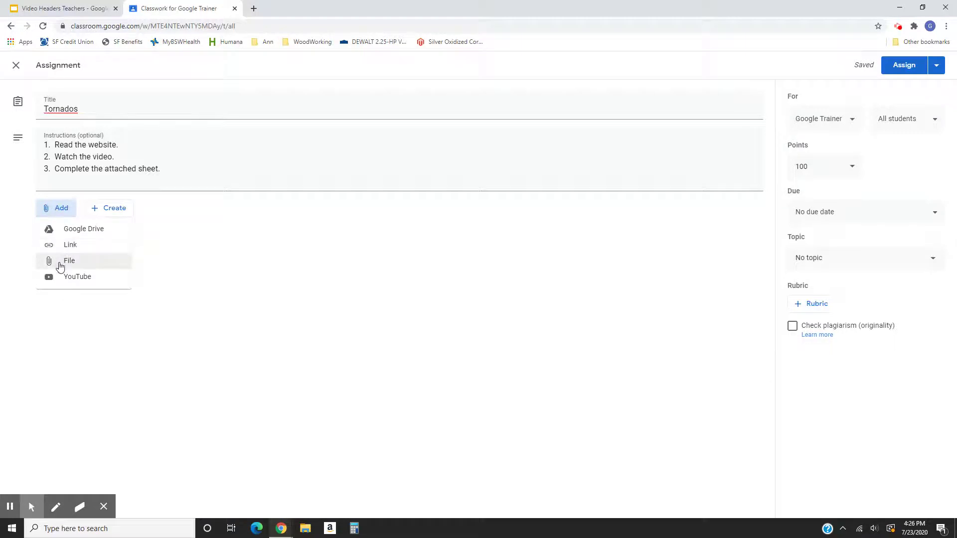
{"action": "left_click", "coordinate": [71, 247]}
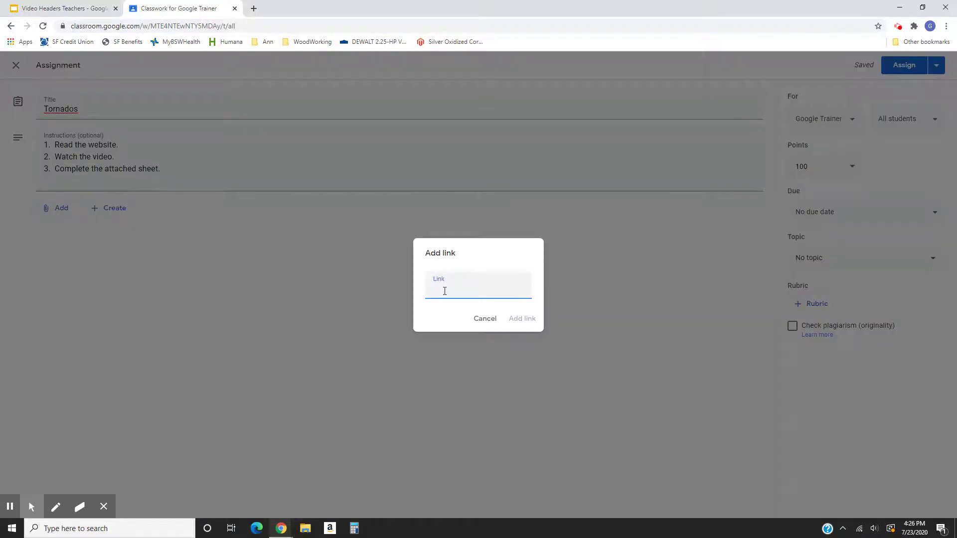
{"action": "right_click", "coordinate": [444, 291]}
{"action": "left_click", "coordinate": [462, 369]}
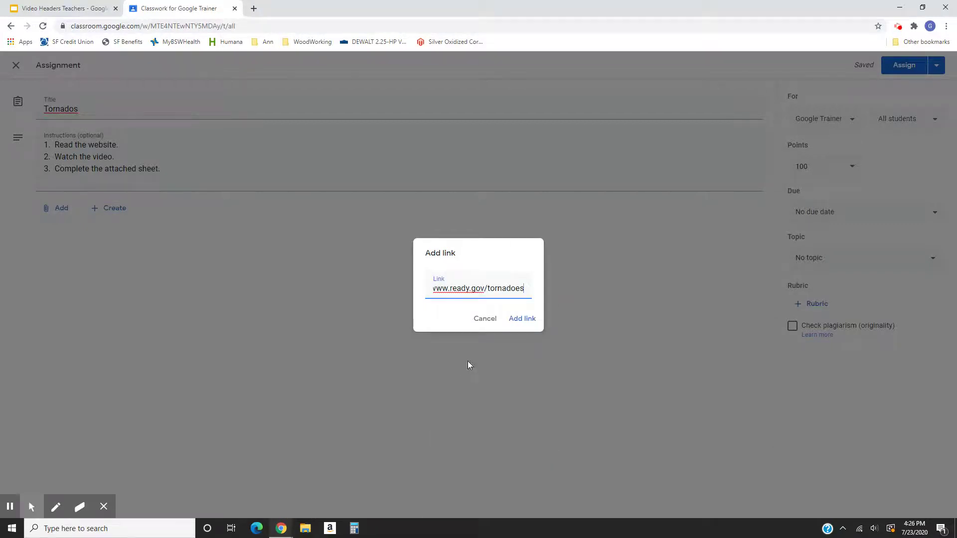
{"action": "left_click", "coordinate": [522, 319]}
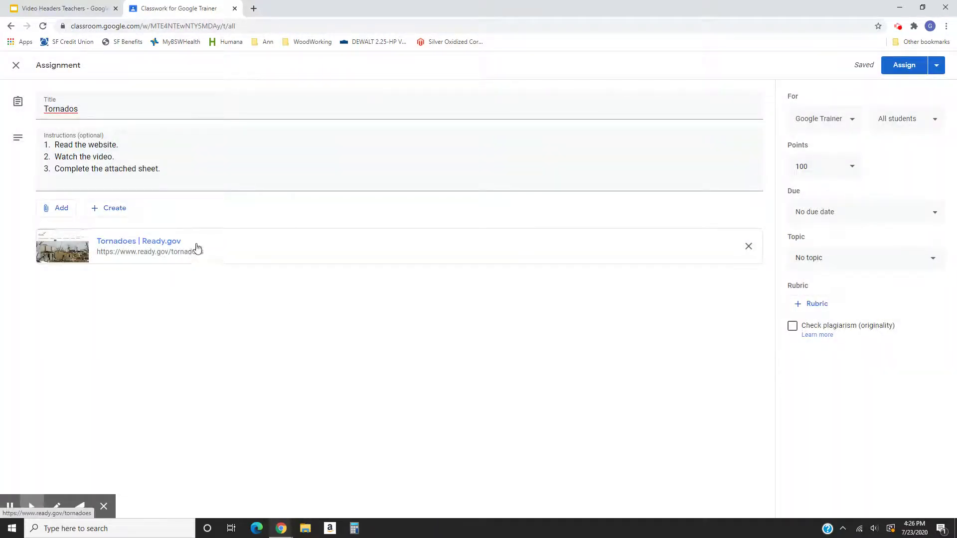
Search YouTube for "tornados" and attach the video "CLOSE TORNADO TEARS THROUGH TOWN - Madill Oklahoma 4-22-20" to the assignment
{"action": "left_click", "coordinate": [63, 213]}
{"action": "left_click", "coordinate": [75, 280]}
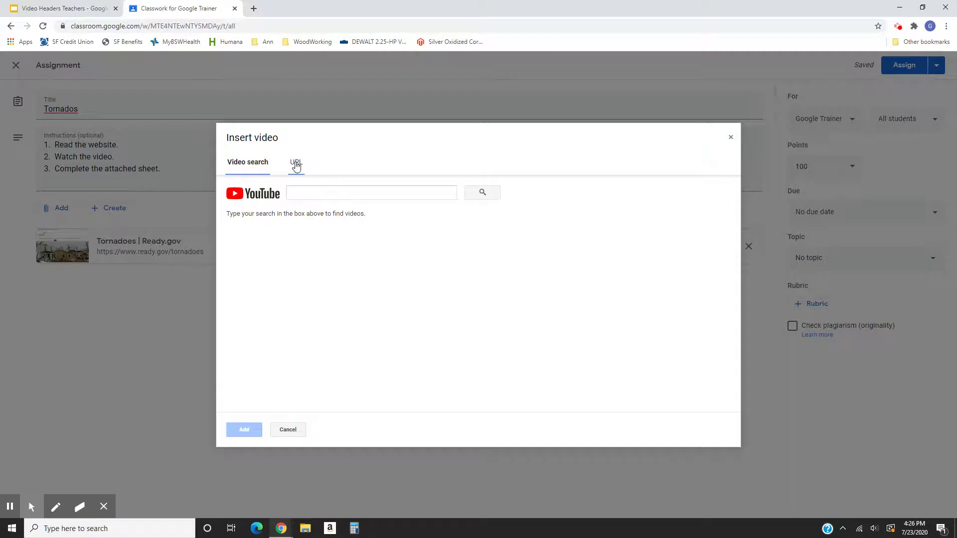
{"action": "left_click", "coordinate": [296, 164]}
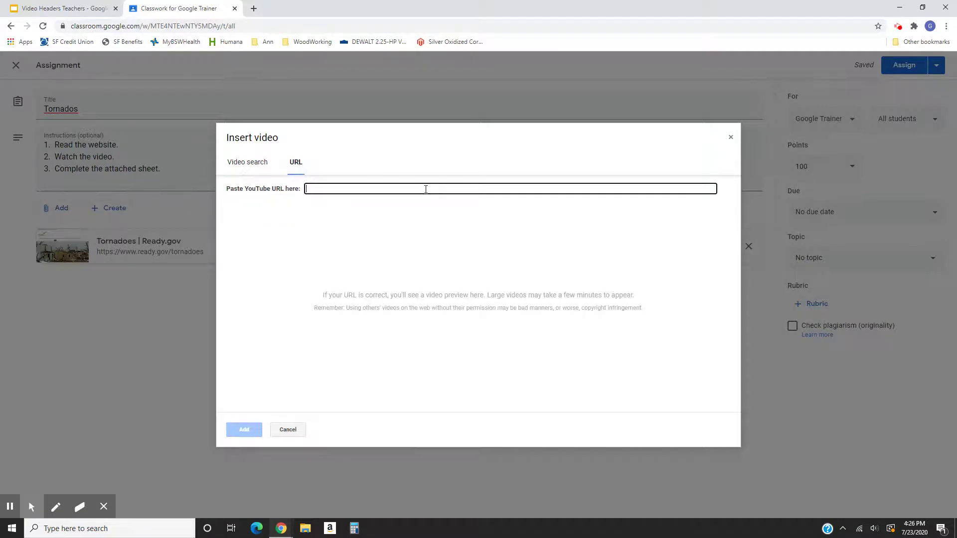
{"action": "left_click", "coordinate": [249, 163]}
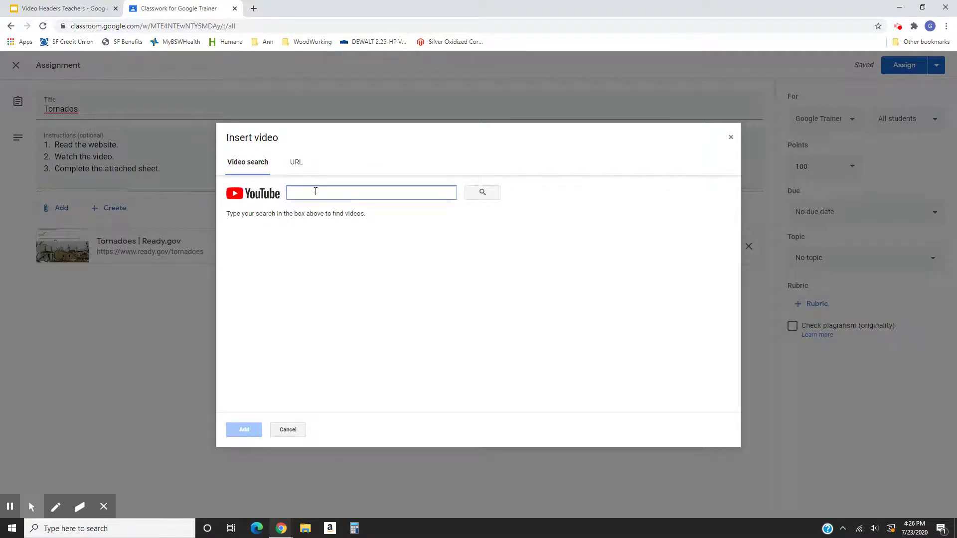
{"action": "type", "text": "tor"}
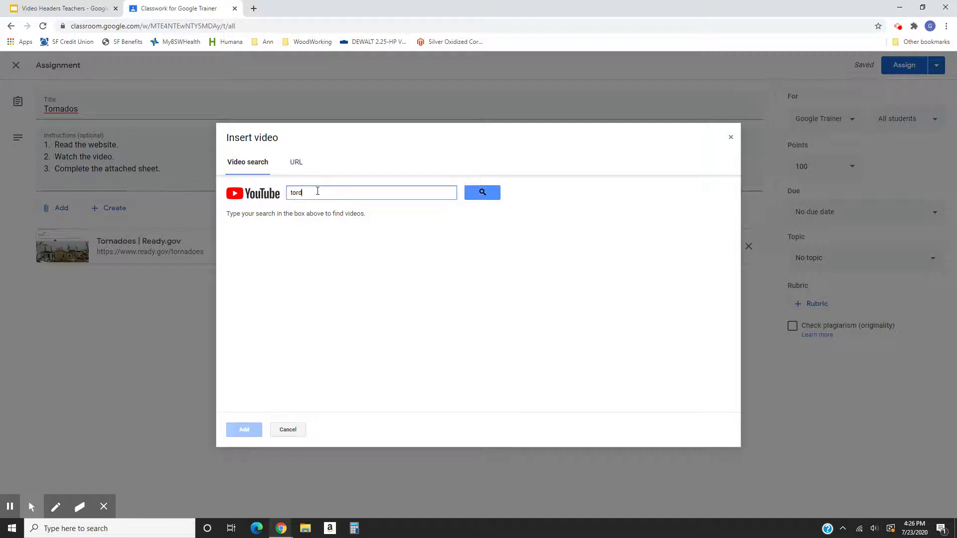
{"action": "type", "text": "nados"}
{"action": "key", "text": "Return"}
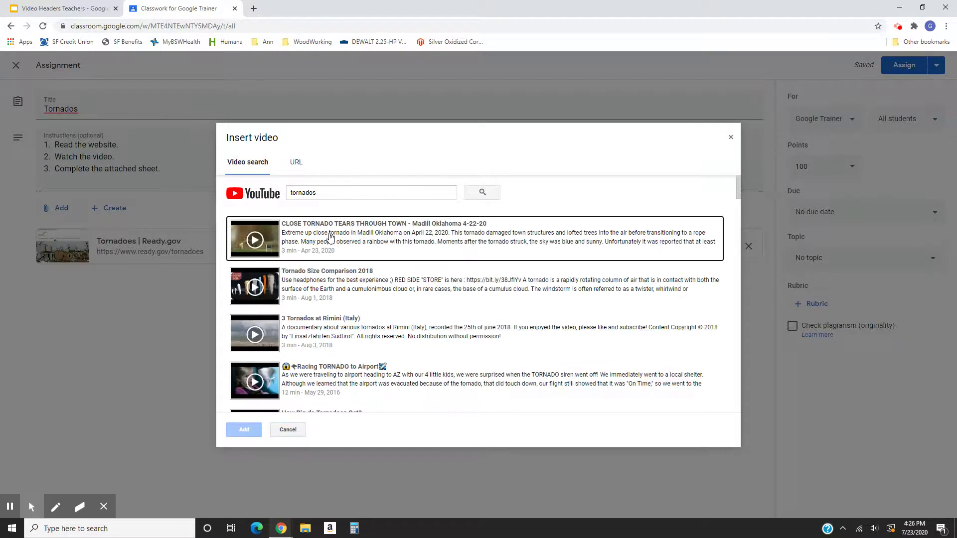
{"action": "double_click", "coordinate": [350, 235]}
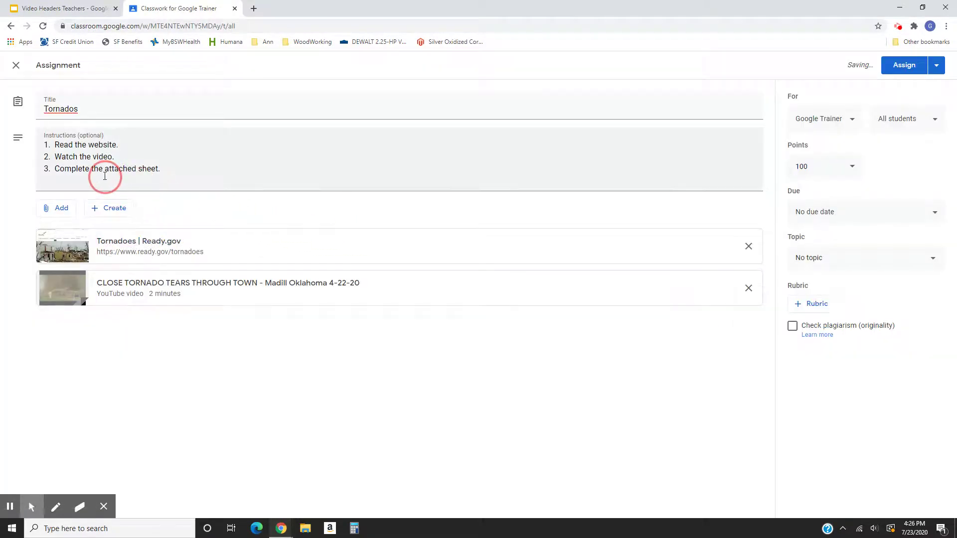
Attach the Google Docs file "Tornados" from Google Drive to the assignment
{"action": "left_click", "coordinate": [55, 208]}
{"action": "left_click", "coordinate": [64, 228]}
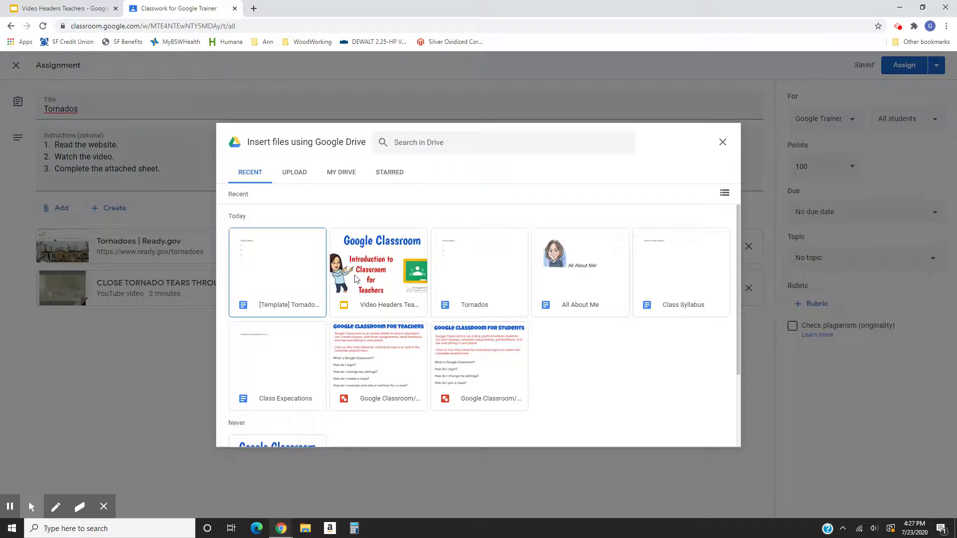
{"action": "double_click", "coordinate": [480, 279]}
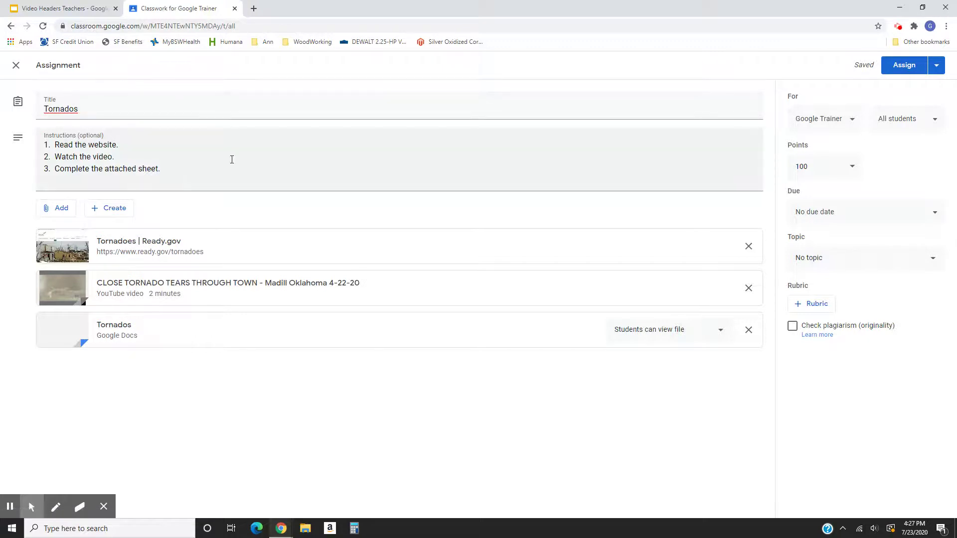
{"action": "left_click", "coordinate": [853, 123]}
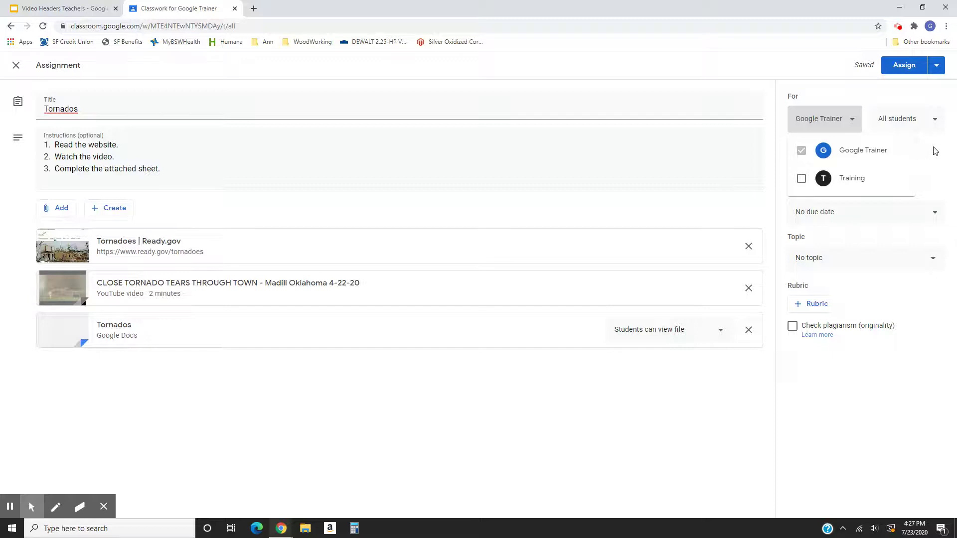
{"action": "left_click", "coordinate": [881, 134]}
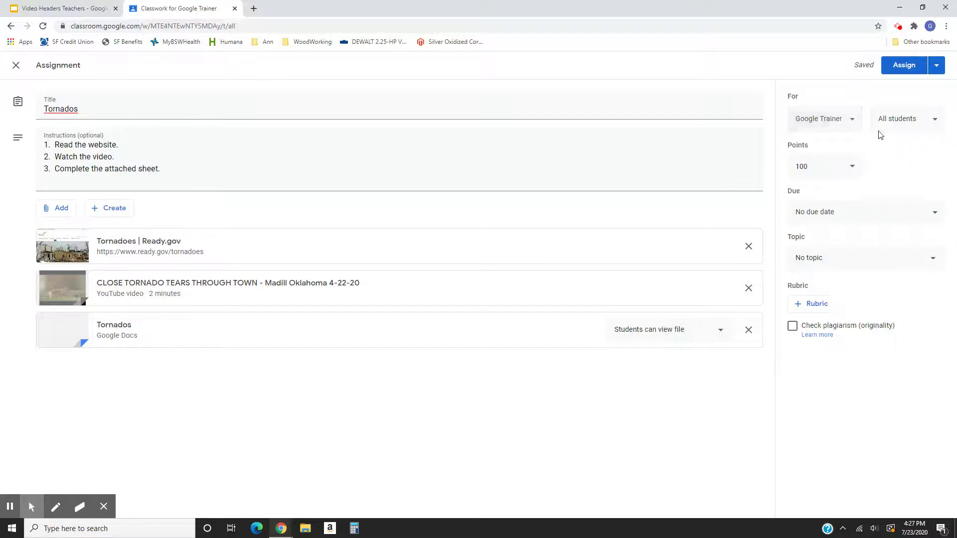
{"action": "left_click", "coordinate": [936, 121]}
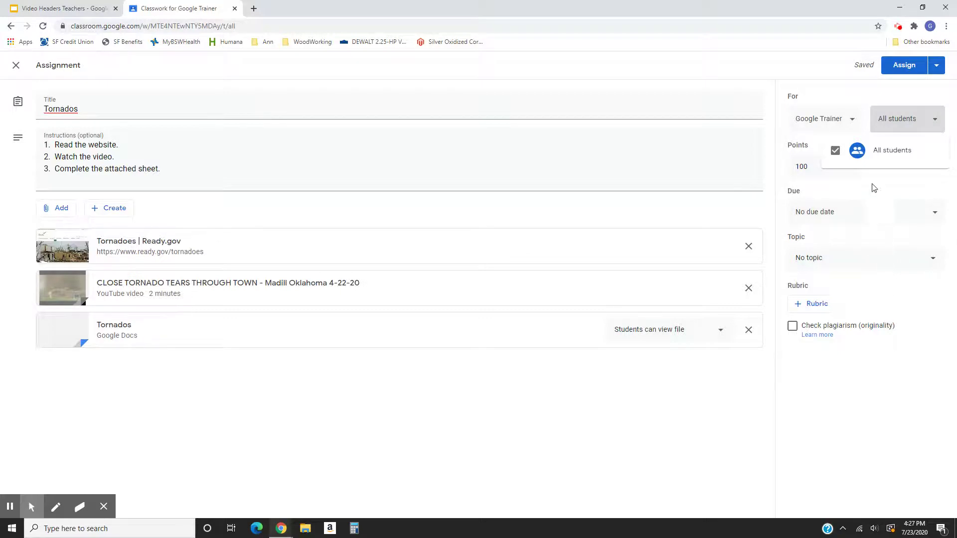
{"action": "left_click", "coordinate": [904, 177]}
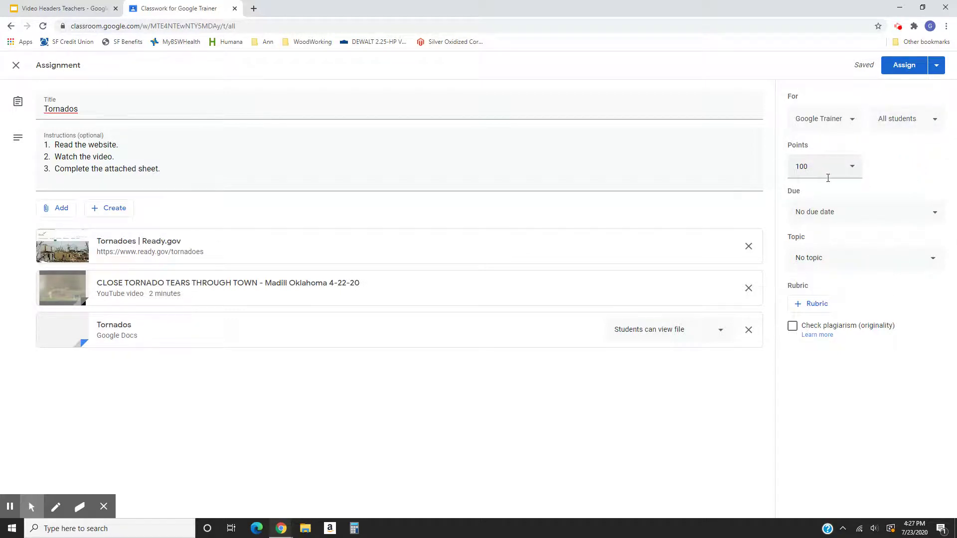
Set the assignment's due date to Jul 27, 2020, without a time
{"action": "left_click", "coordinate": [939, 216]}
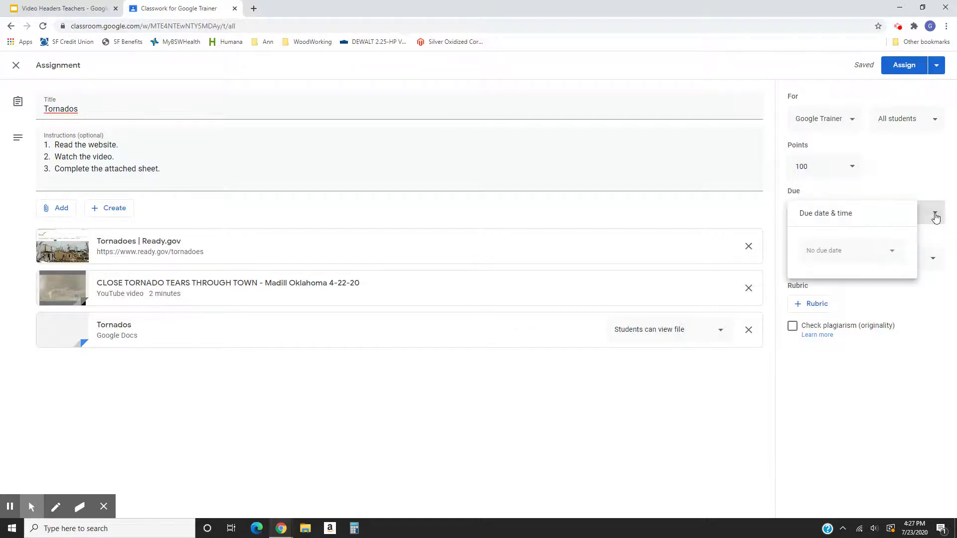
{"action": "left_click", "coordinate": [844, 253]}
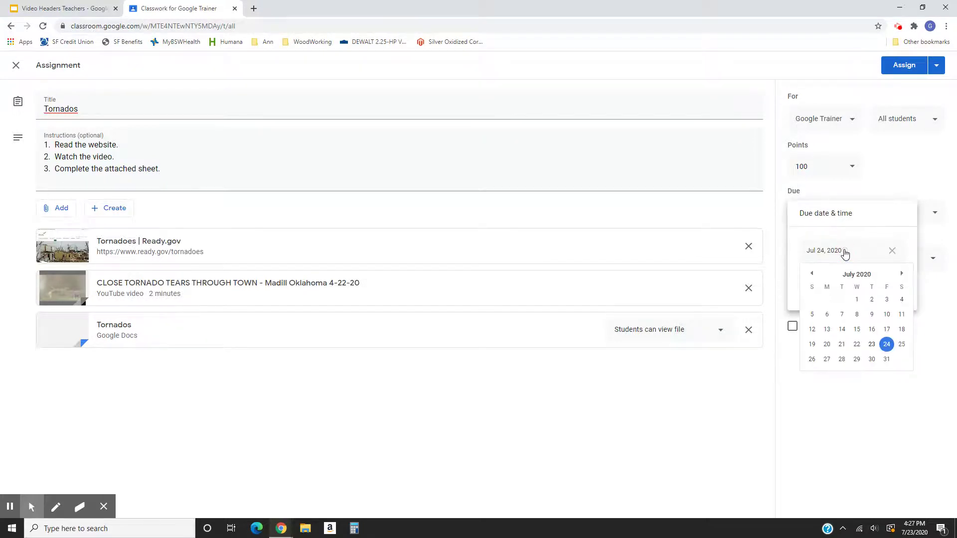
{"action": "left_click", "coordinate": [827, 359]}
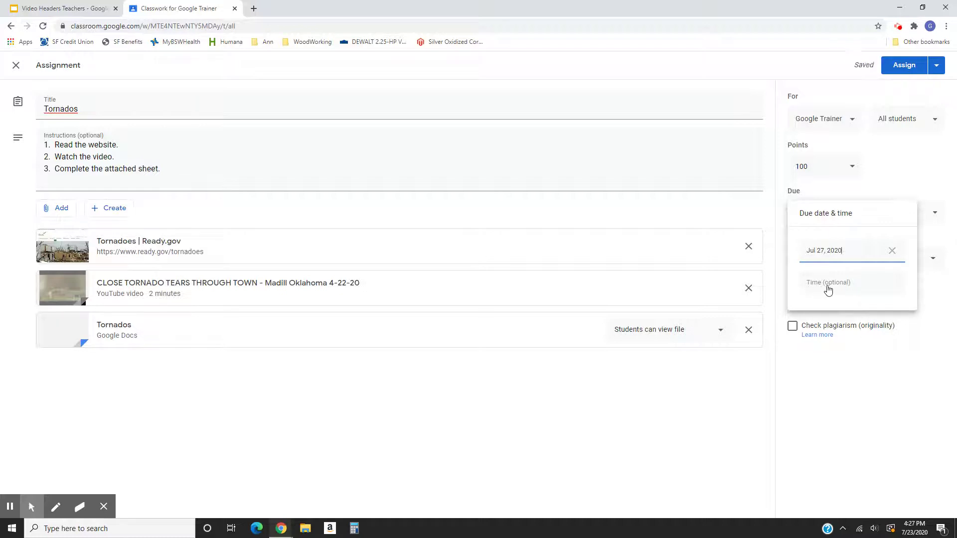
{"action": "left_click", "coordinate": [935, 294]}
File the assignment under the topic "Unit 1: Wacky Weather"
{"action": "left_click", "coordinate": [933, 258]}
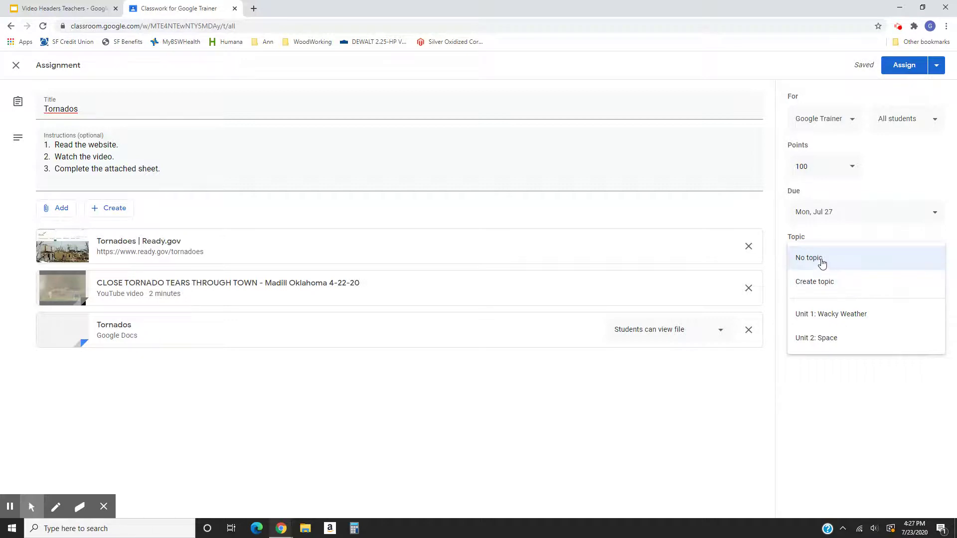
{"action": "left_click", "coordinate": [840, 319]}
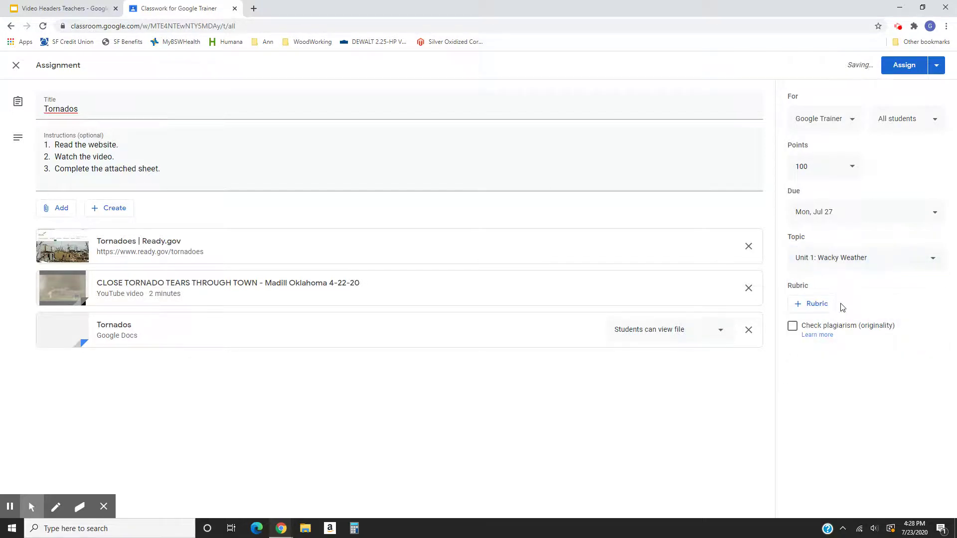
{"action": "left_click", "coordinate": [933, 262]}
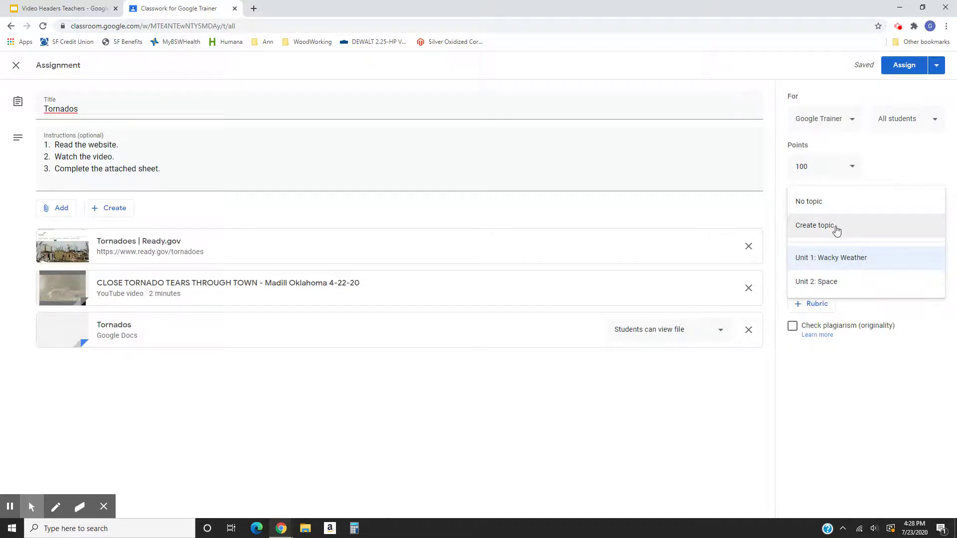
{"action": "left_click", "coordinate": [899, 365]}
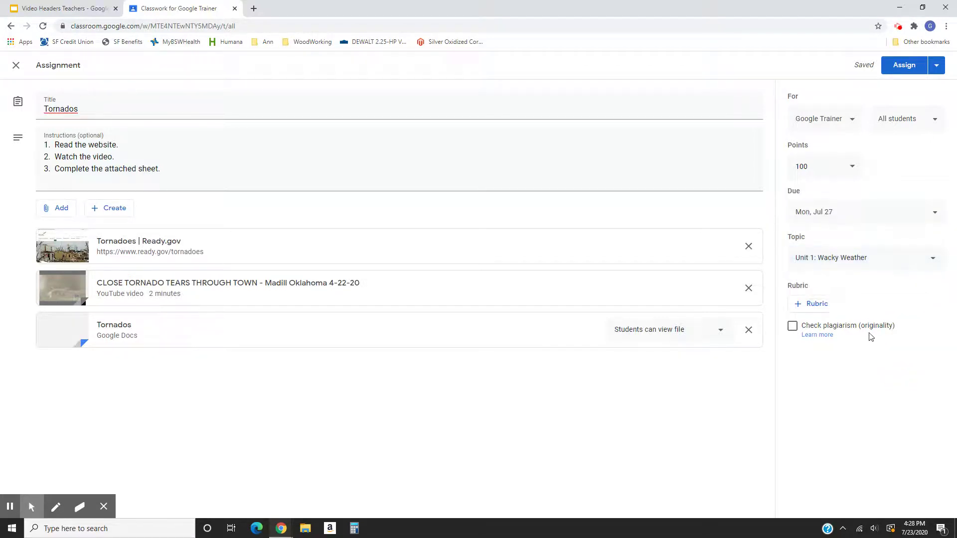
Assign the Tornados assignment to all students right away, without adding a rubric
{"action": "left_click", "coordinate": [811, 306]}
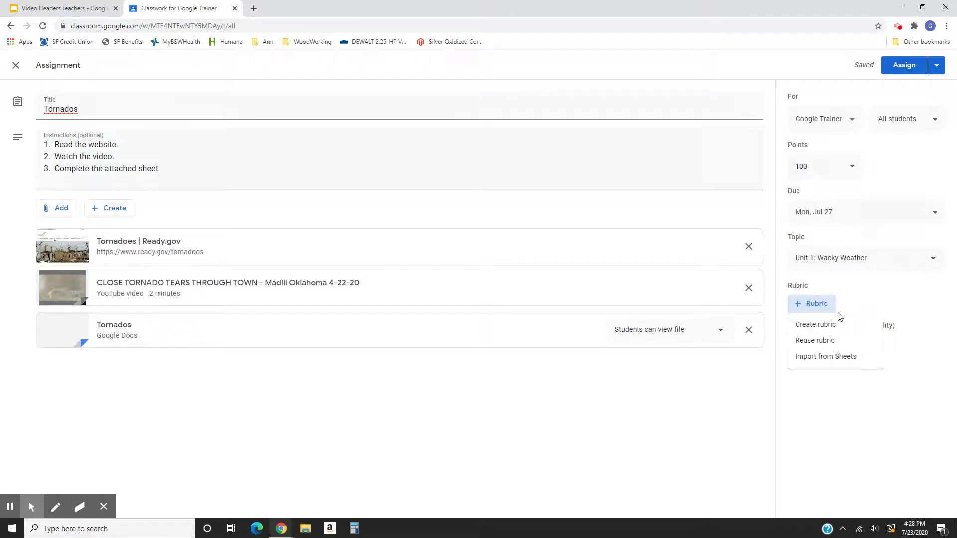
{"action": "left_click", "coordinate": [865, 299]}
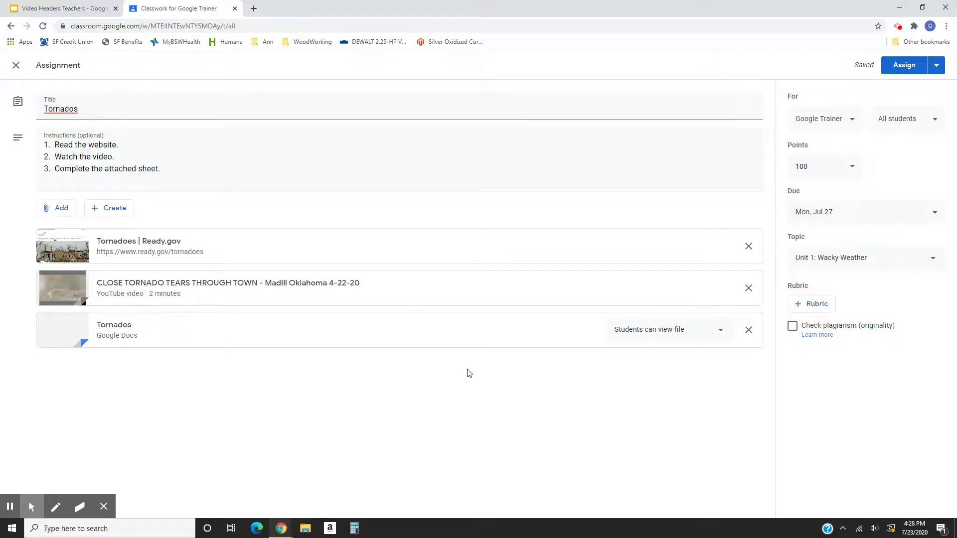
{"action": "left_click", "coordinate": [936, 67]}
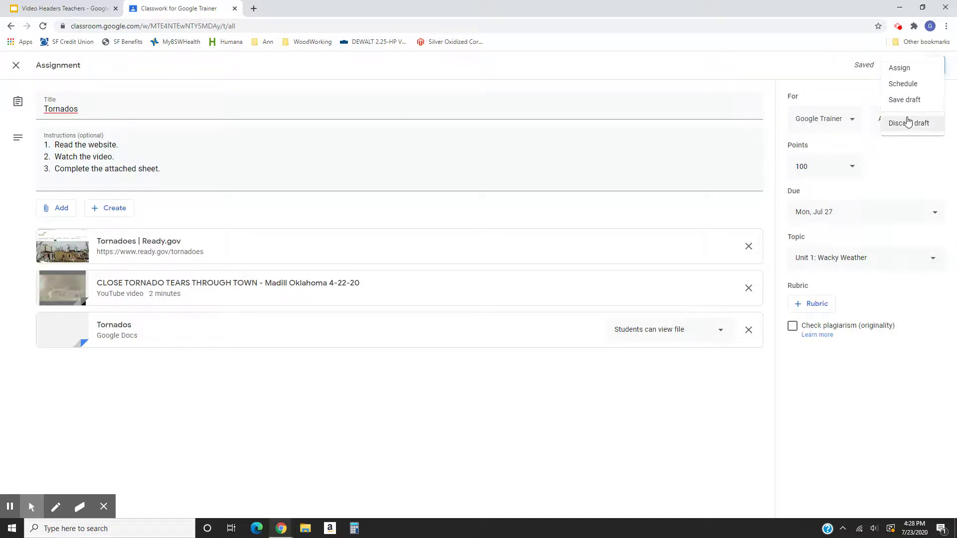
{"action": "left_click", "coordinate": [901, 68]}
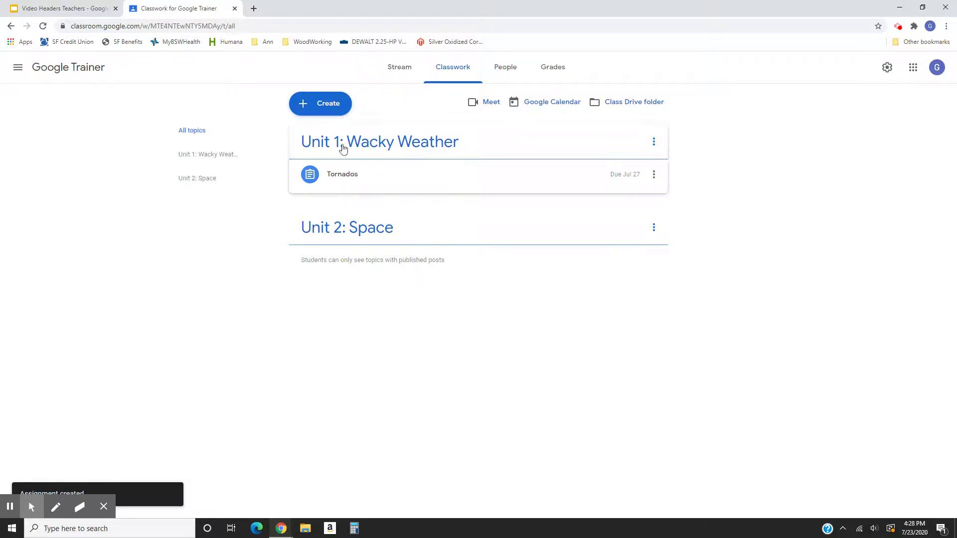
Create a short-answer question post that asks "What is your scariest tornado story?" without attachments
{"action": "left_click", "coordinate": [322, 107]}
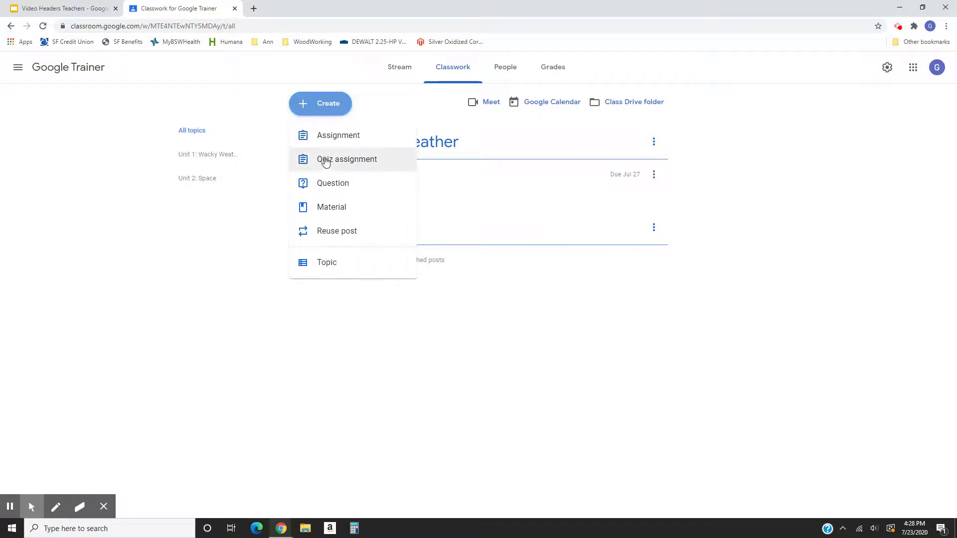
{"action": "left_click", "coordinate": [326, 187]}
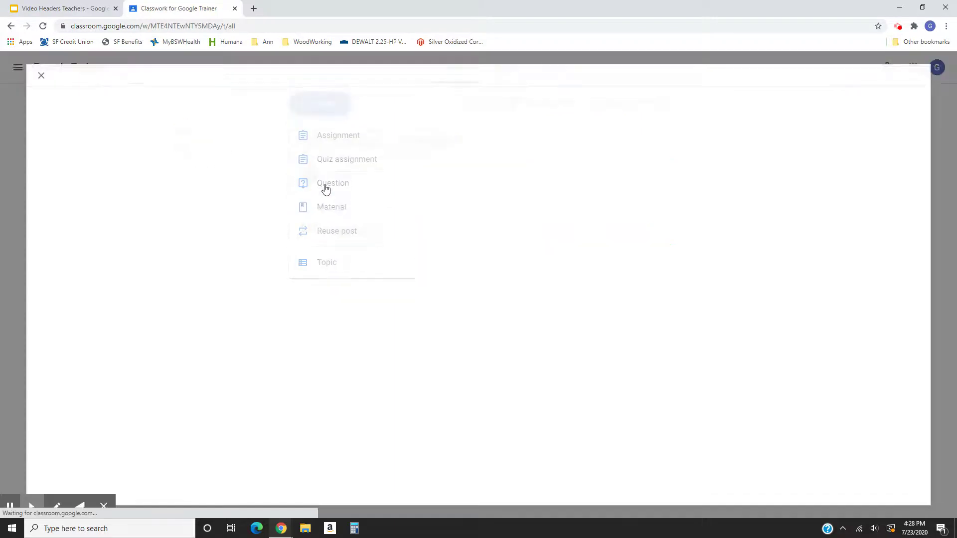
{"action": "type", "text": "What is yo"}
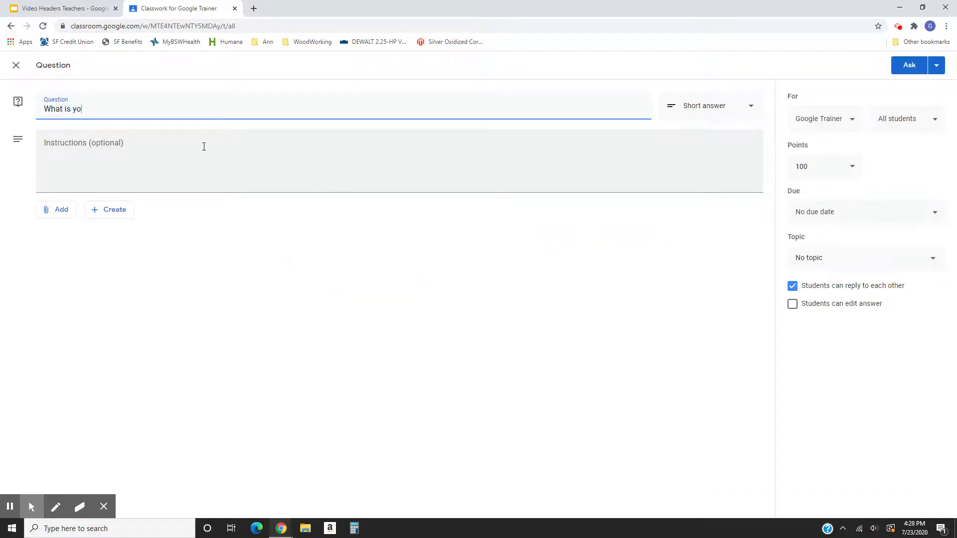
{"action": "type", "text": "ur scariest tornado story?"}
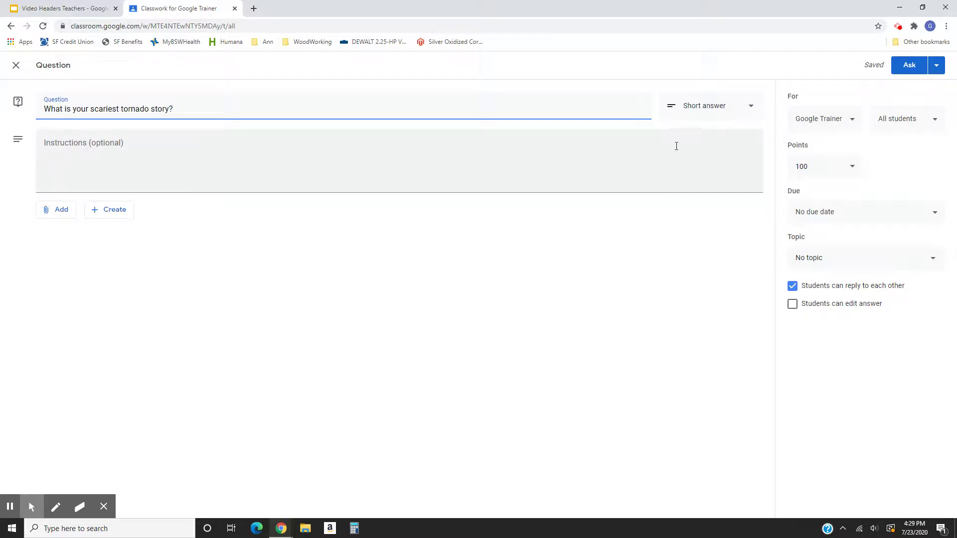
{"action": "left_click", "coordinate": [752, 108]}
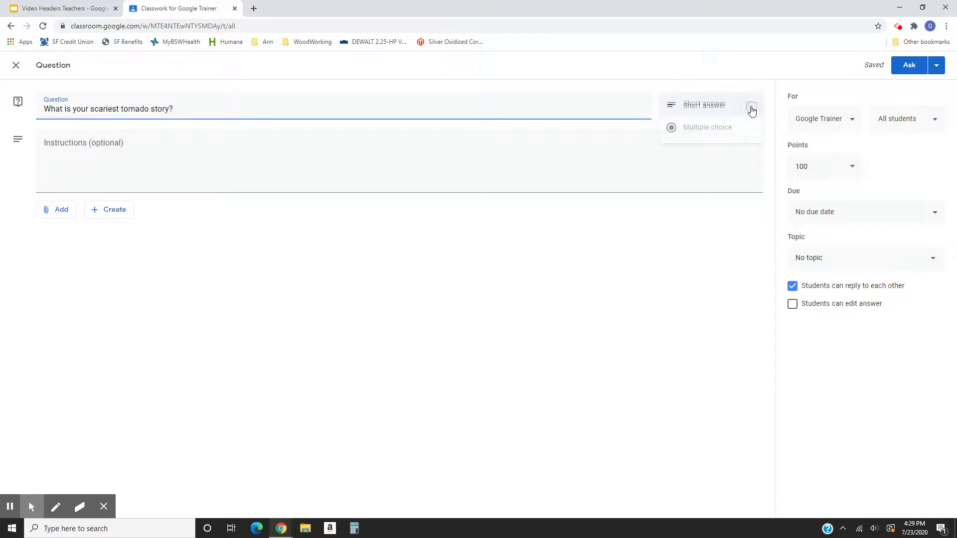
{"action": "left_click", "coordinate": [715, 108]}
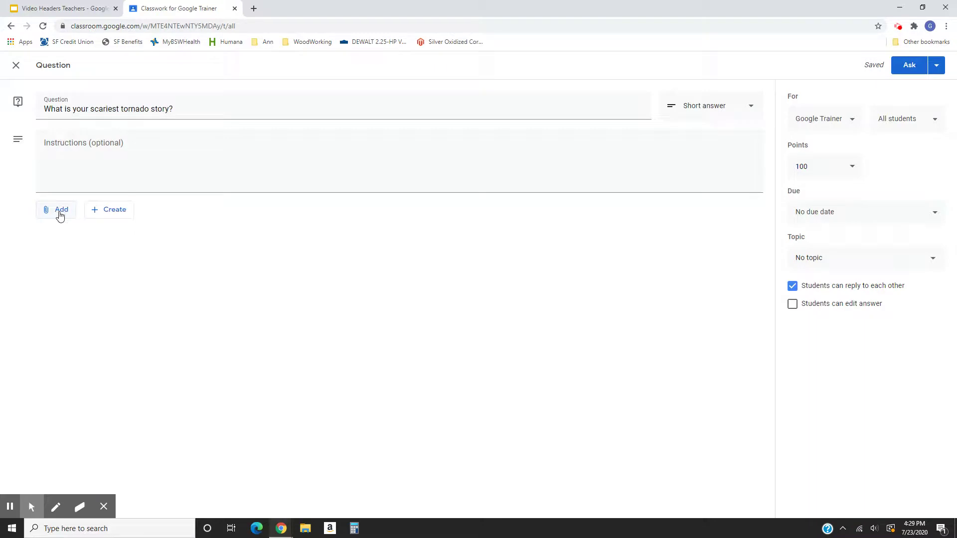
{"action": "left_click", "coordinate": [110, 215]}
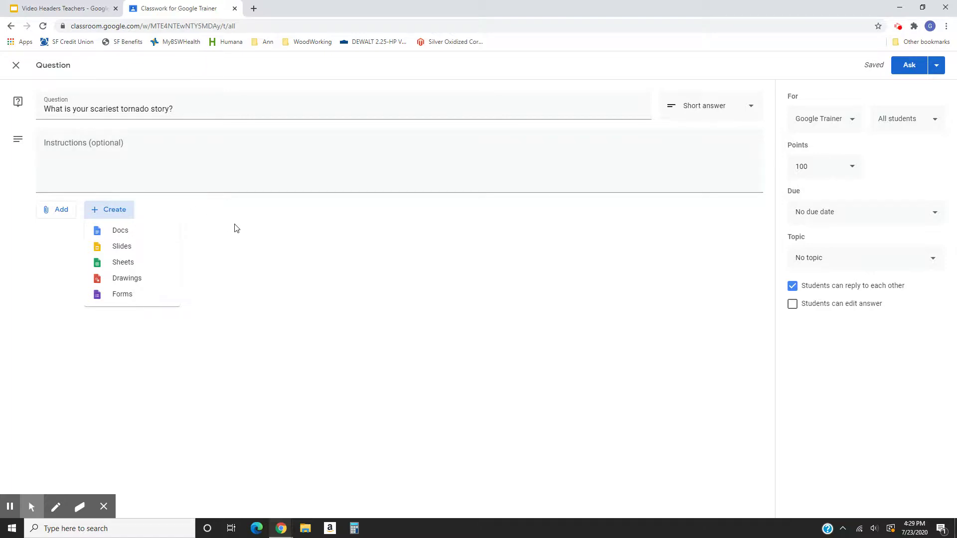
{"action": "left_click", "coordinate": [266, 233]}
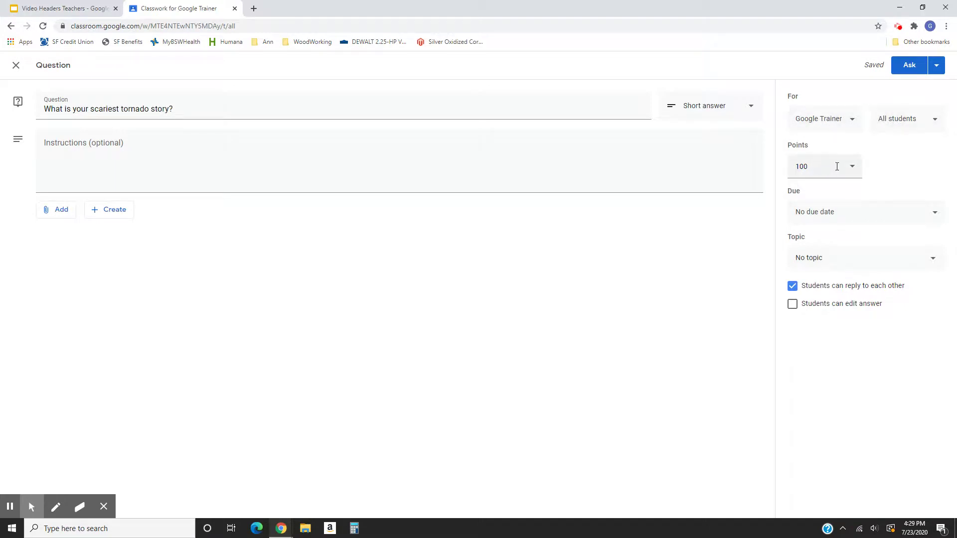
Make the question ungraded and file it under the topic "Unit 1: Wacky Weather", leaving it without a due date
{"action": "left_click", "coordinate": [853, 167]}
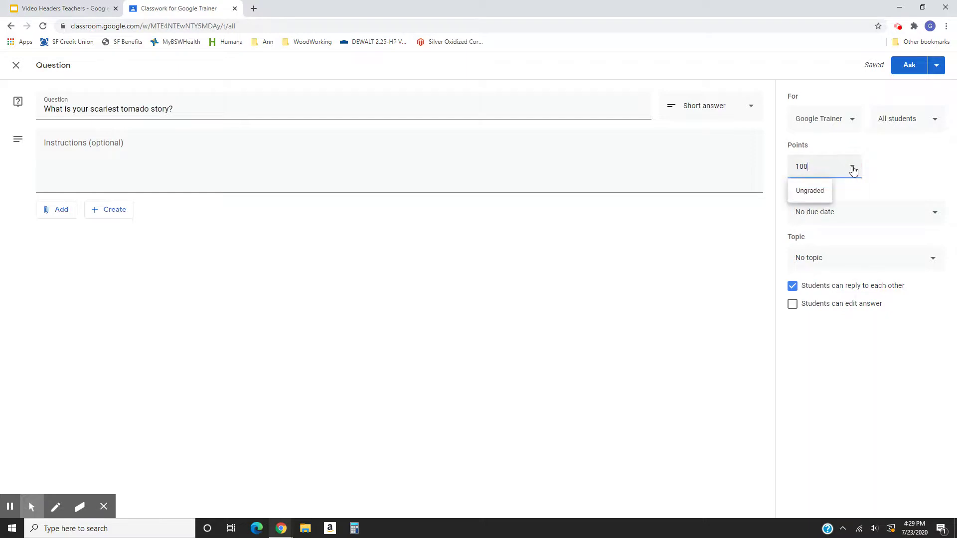
{"action": "left_click", "coordinate": [813, 192]}
{"action": "left_click", "coordinate": [927, 218]}
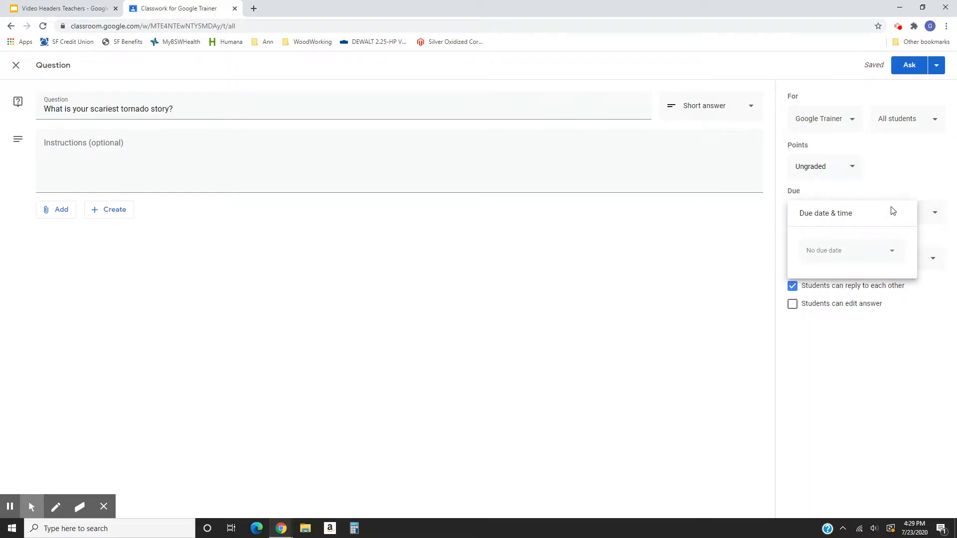
{"action": "left_click", "coordinate": [903, 184]}
{"action": "left_click", "coordinate": [937, 257]}
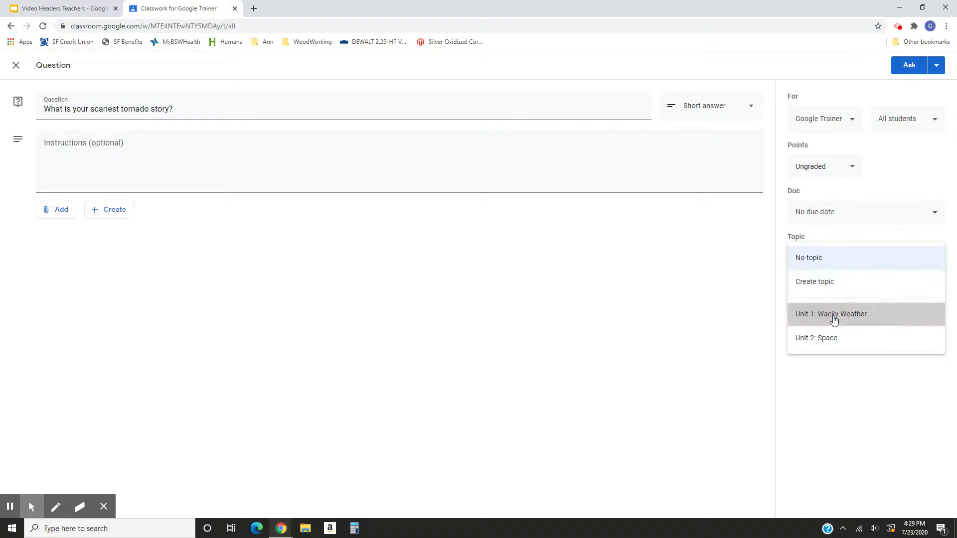
{"action": "left_click", "coordinate": [833, 315]}
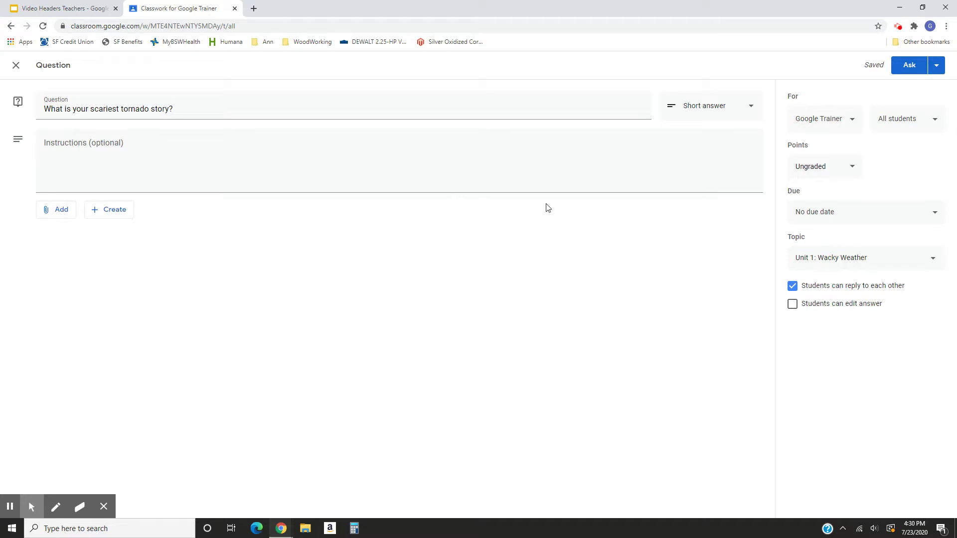
Prevent students from replying to each other on the question and post it to the class immediately
{"action": "left_click", "coordinate": [793, 288]}
{"action": "left_click", "coordinate": [936, 70]}
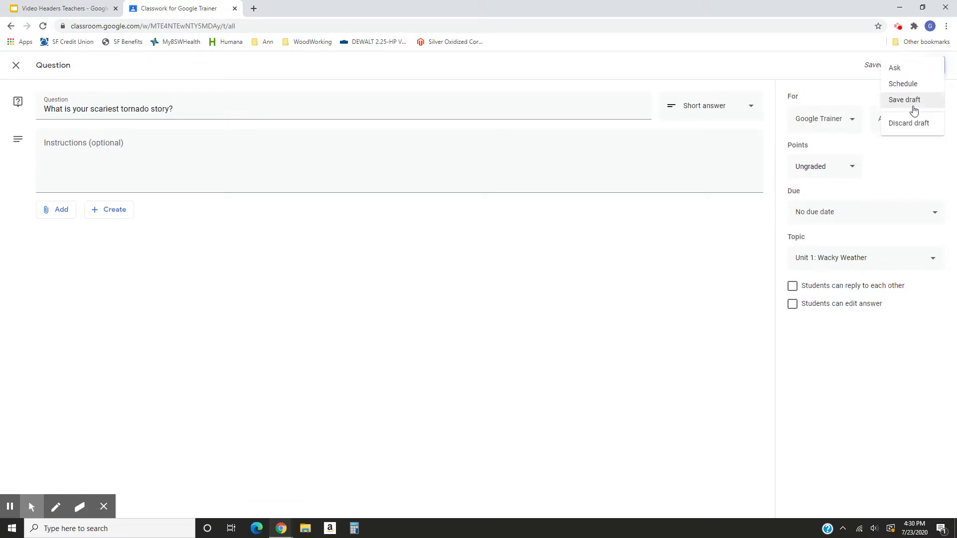
{"action": "left_click", "coordinate": [899, 70]}
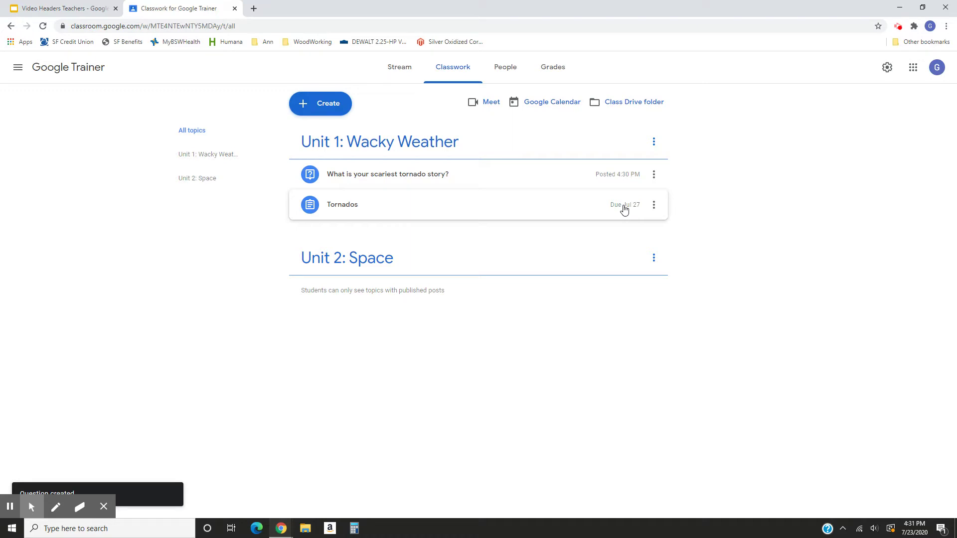
{"action": "left_click", "coordinate": [325, 108]}
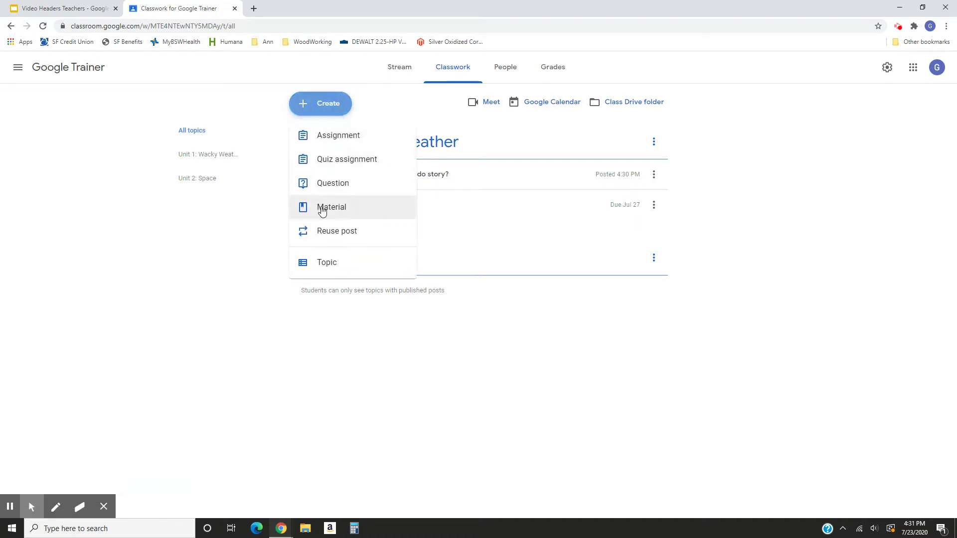
{"action": "left_click", "coordinate": [322, 209]}
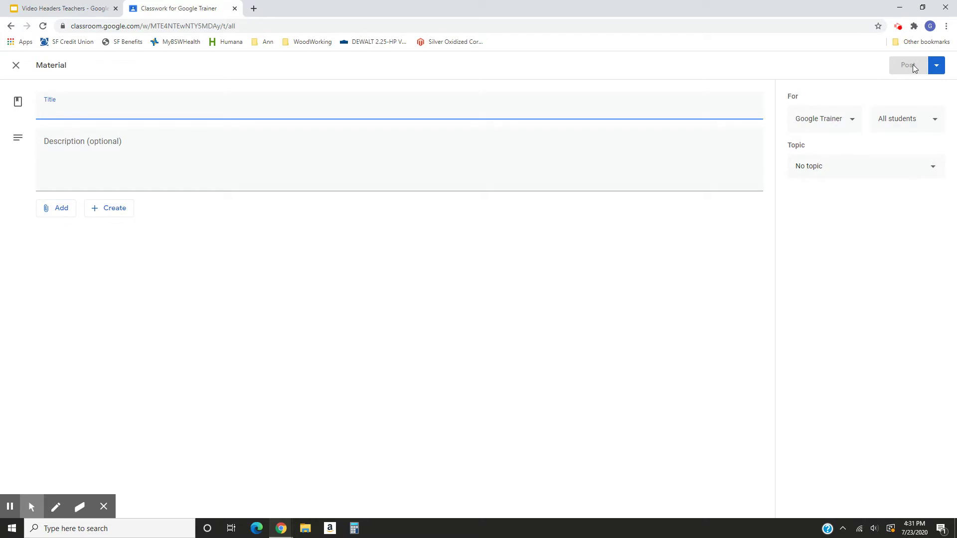
{"action": "left_click", "coordinate": [16, 66]}
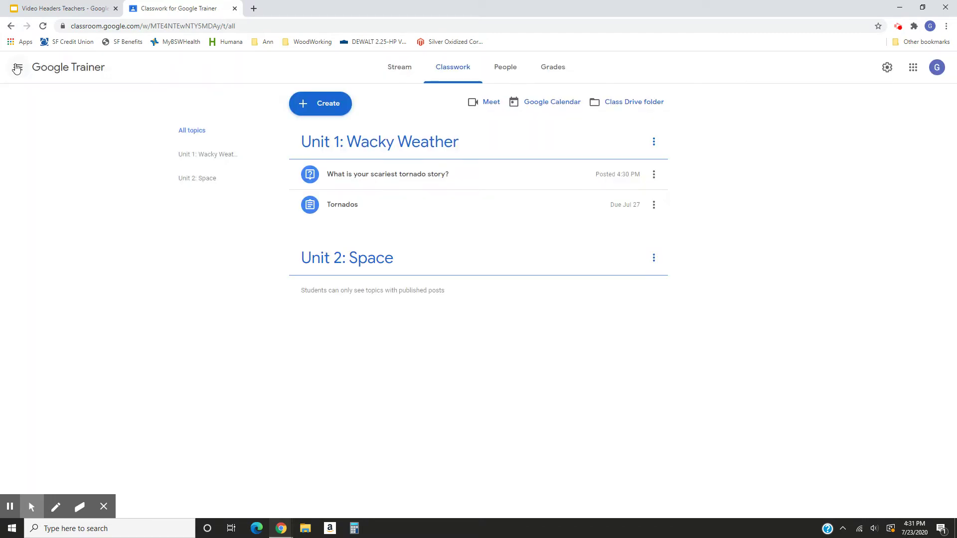
Open the choice of classwork item types for another new post
{"action": "left_click", "coordinate": [314, 106]}
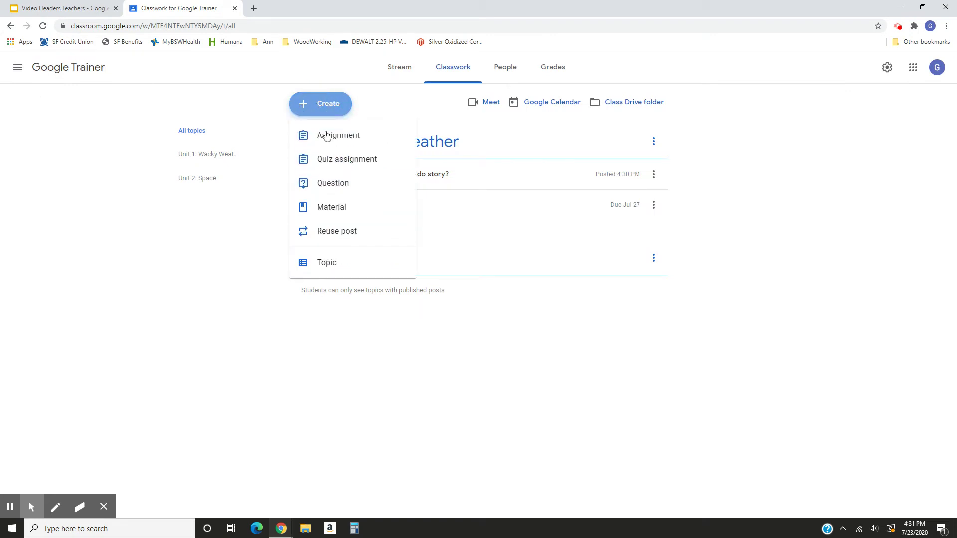